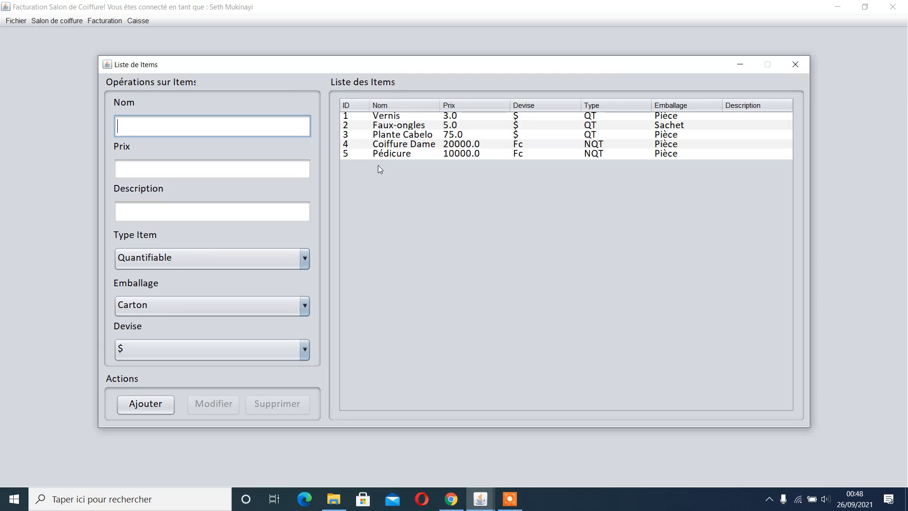
- Close the item list and open stock management (Gestion de stock)
left_click(402, 118)
left_click(401, 125)
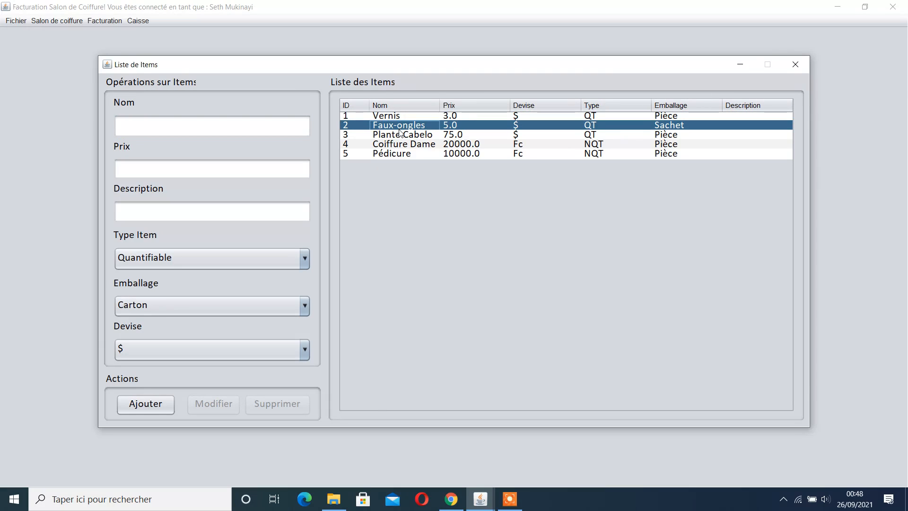
left_click(402, 135)
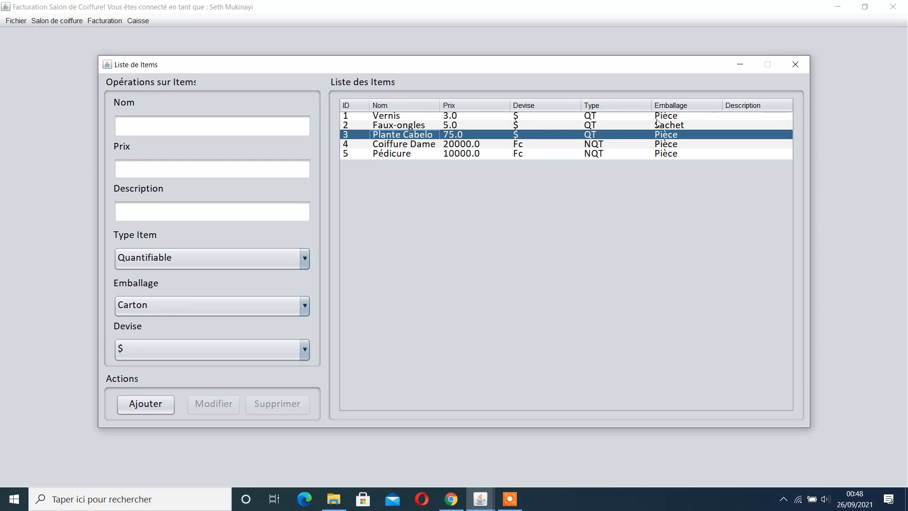
left_click(807, 66)
left_click(55, 22)
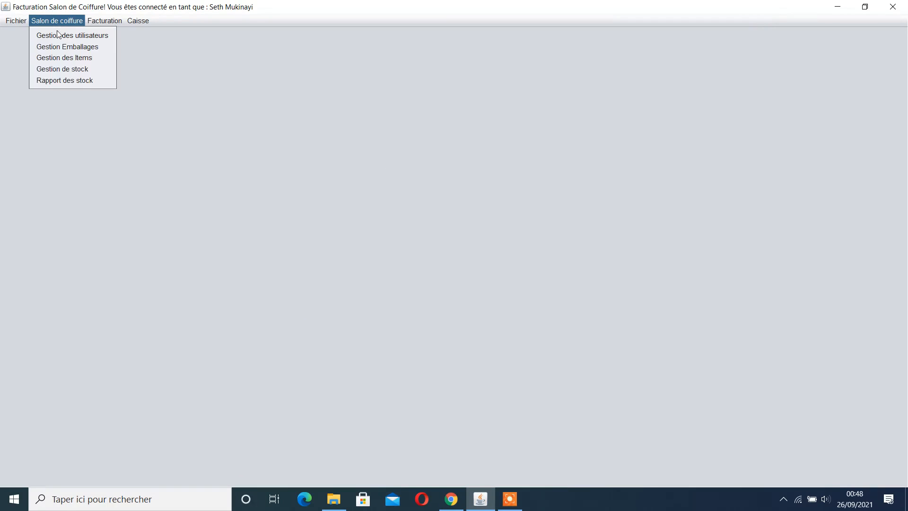
left_click(58, 69)
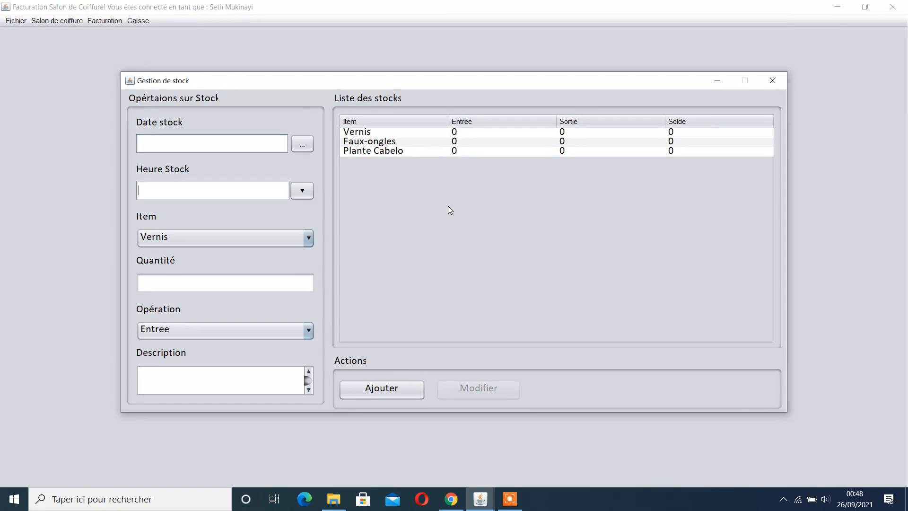
- Set the stock date to today, 26 septembre 2021, and the stock time to 00:00
left_click(303, 144)
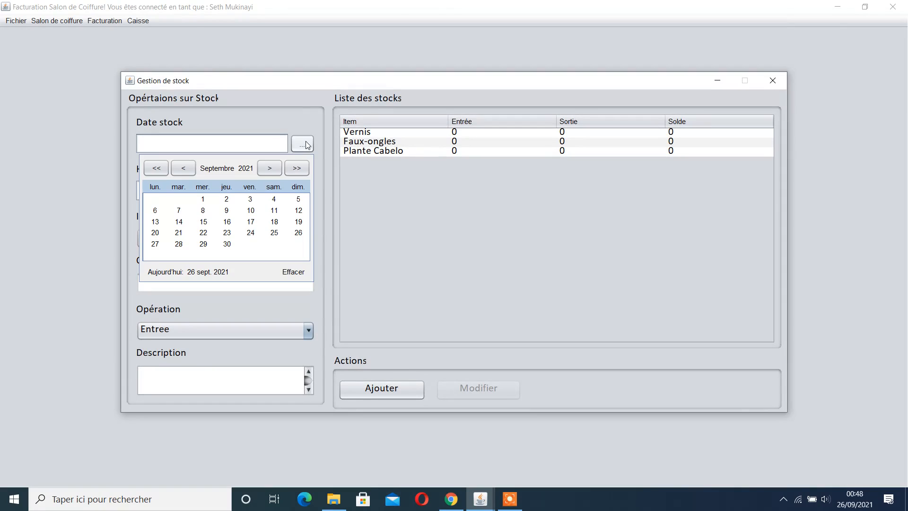
left_click(191, 273)
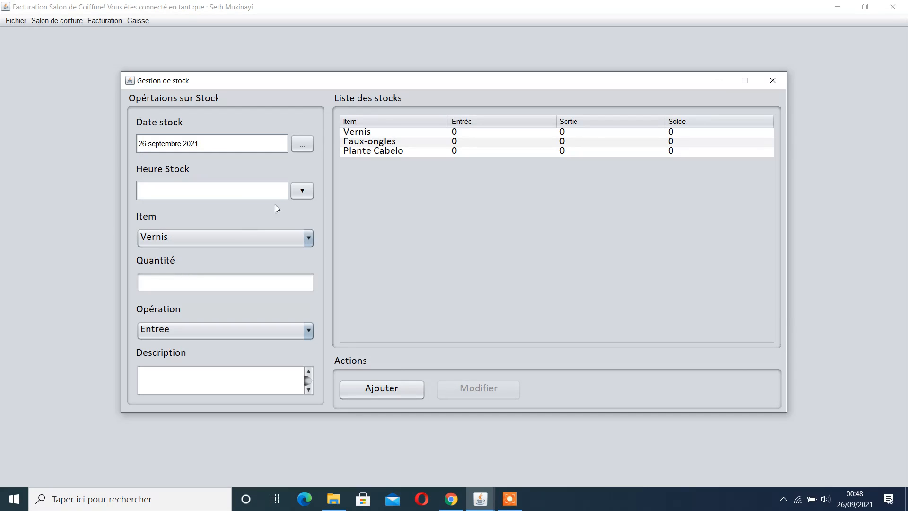
left_click(300, 191)
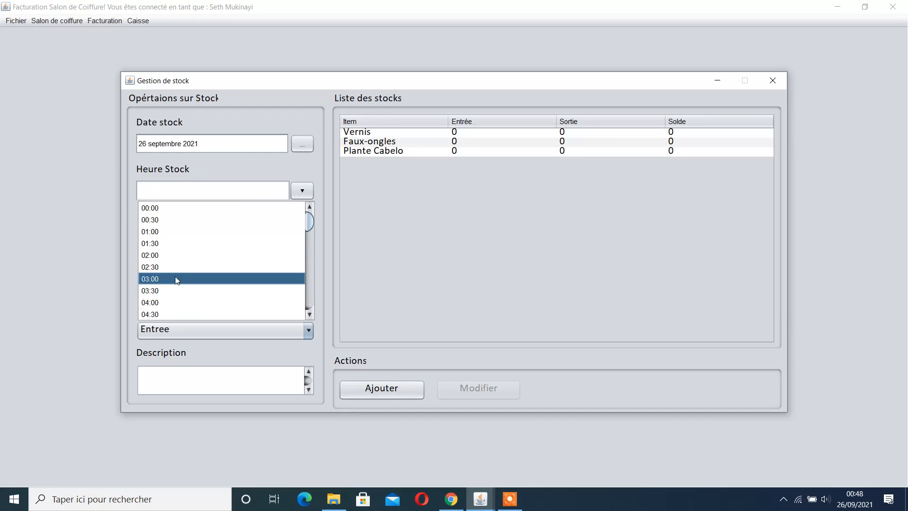
left_click(168, 209)
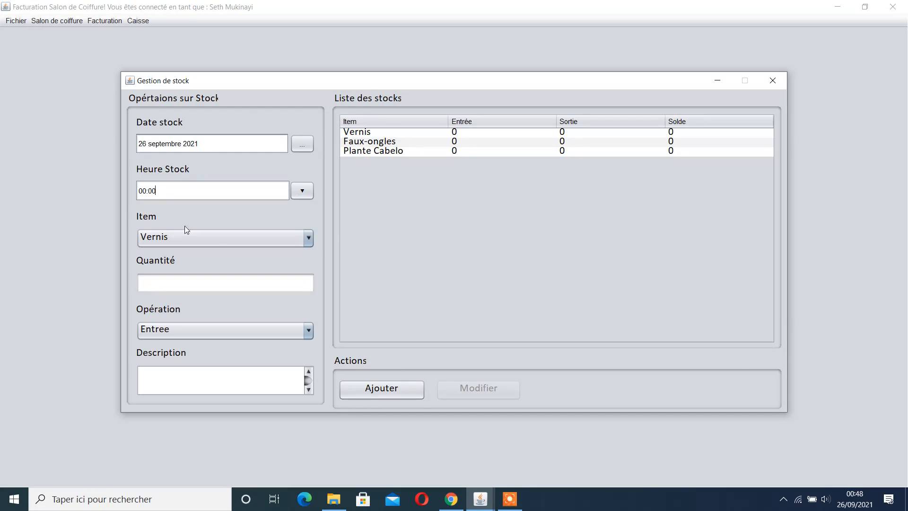
- Add a stock entry of 50 for Vernis with the description "Entrée après foruniture"
left_click(216, 242)
left_click(216, 243)
left_click(222, 284)
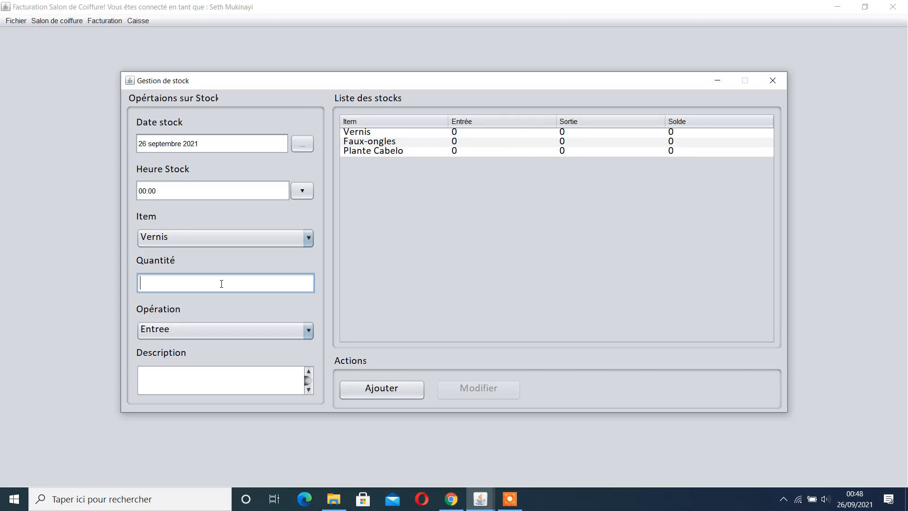
type("50")
left_click(170, 374)
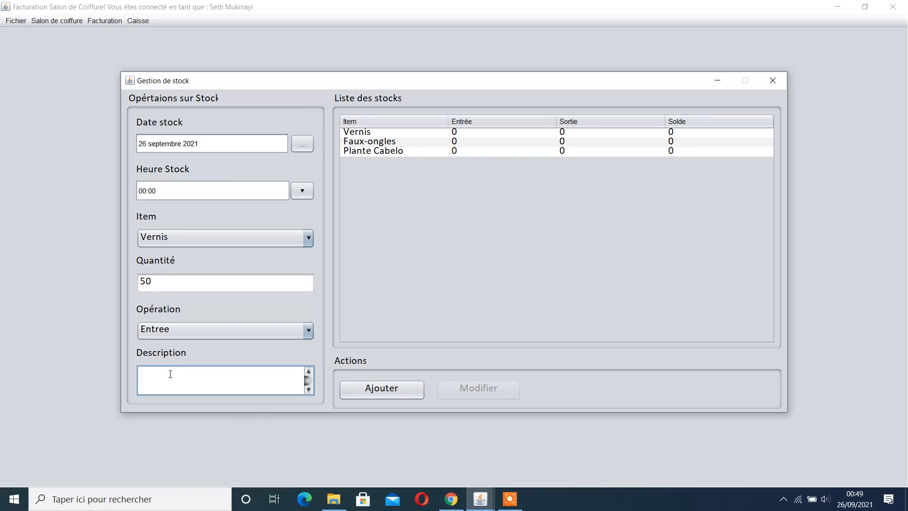
type("Entrée après foruniture")
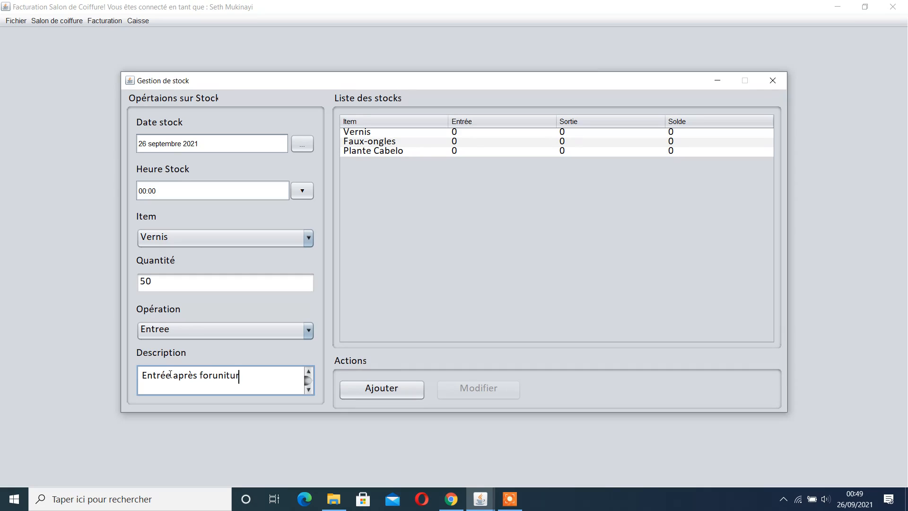
left_click(388, 389)
left_click(500, 279)
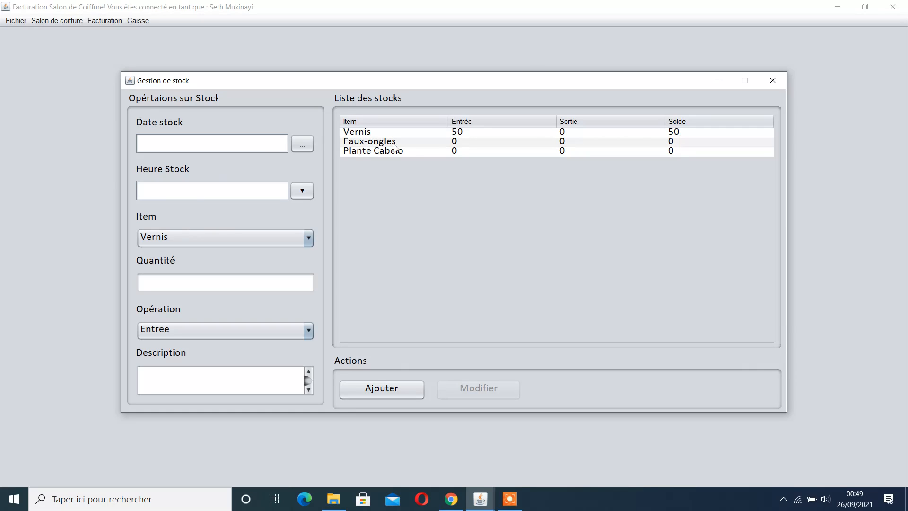
- Date the second stock movement today, 26 septembre 2021, at 00:00
left_click(302, 143)
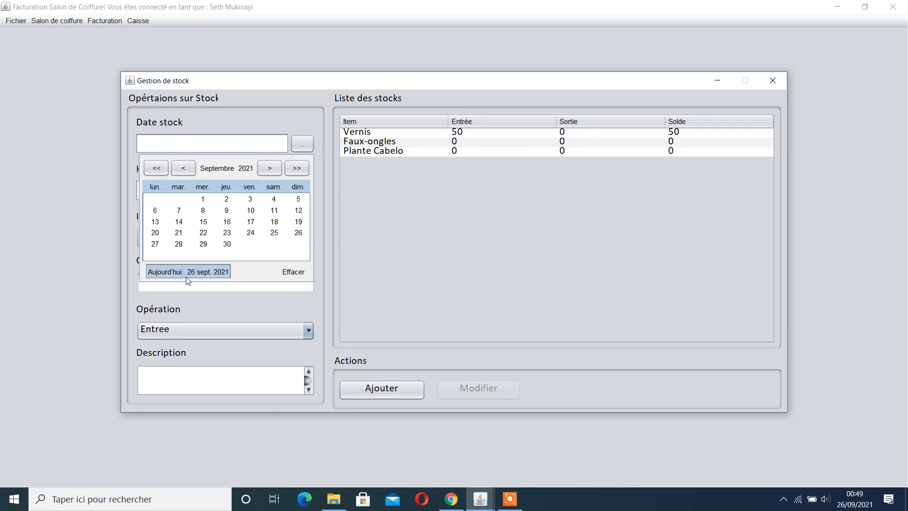
left_click(188, 275)
left_click(205, 237)
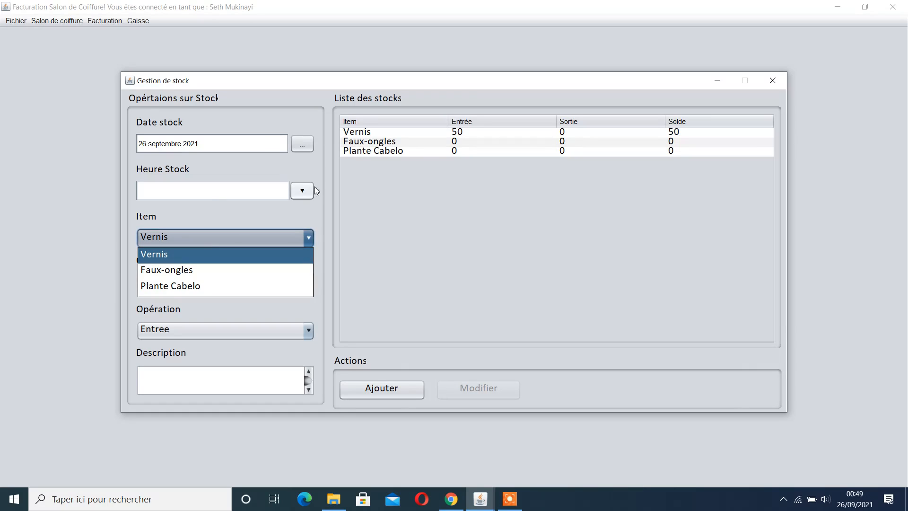
left_click(224, 254)
left_click(302, 190)
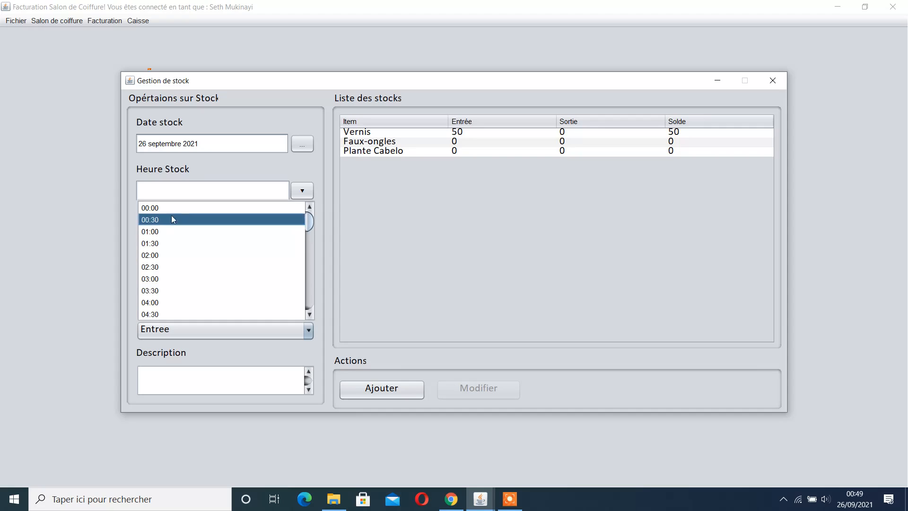
left_click(172, 207)
- Add a stock entry of 25 for Faux-ongles with the description "Entrée des faux ongles"
left_click(174, 238)
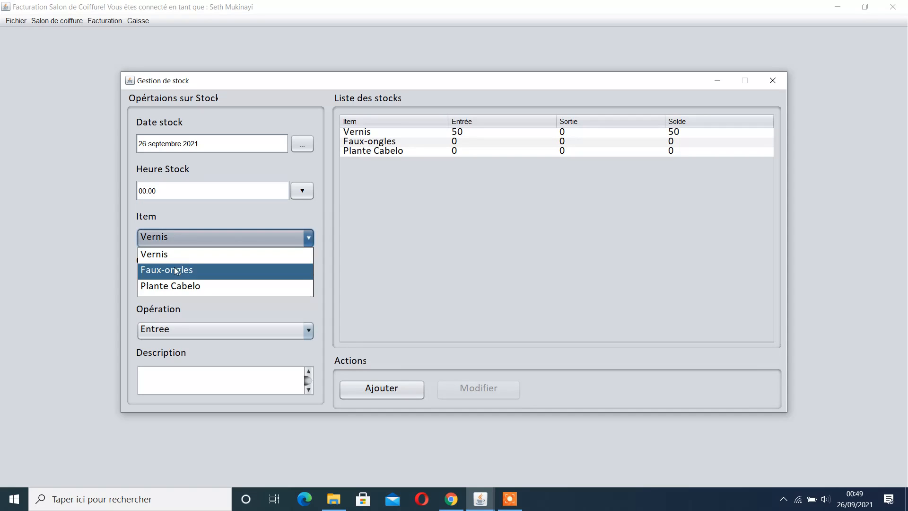
left_click(176, 270)
left_click(182, 288)
type("25")
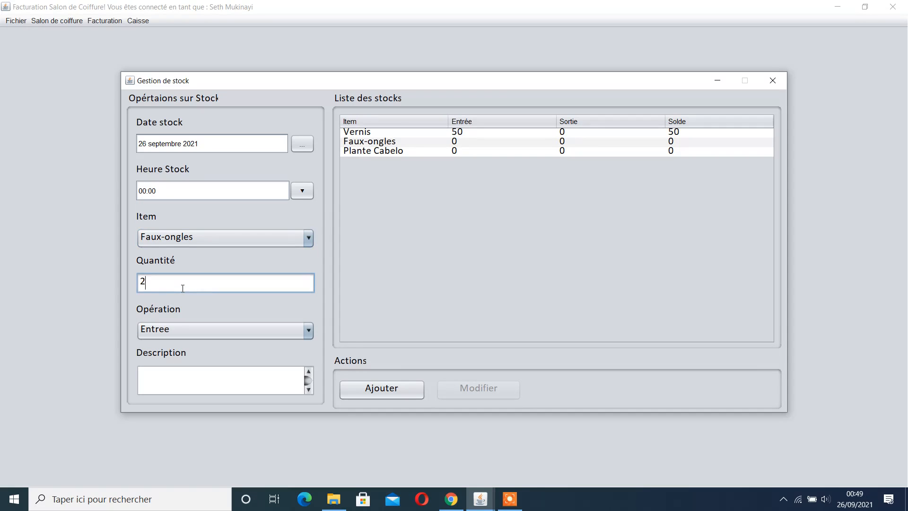
left_click(198, 392)
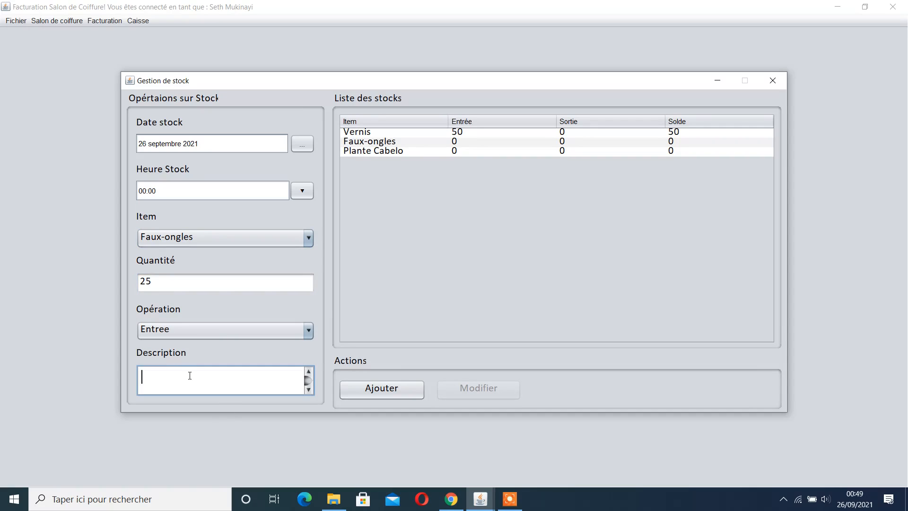
type("Entrée des faux ongles")
left_click(390, 388)
left_click(516, 277)
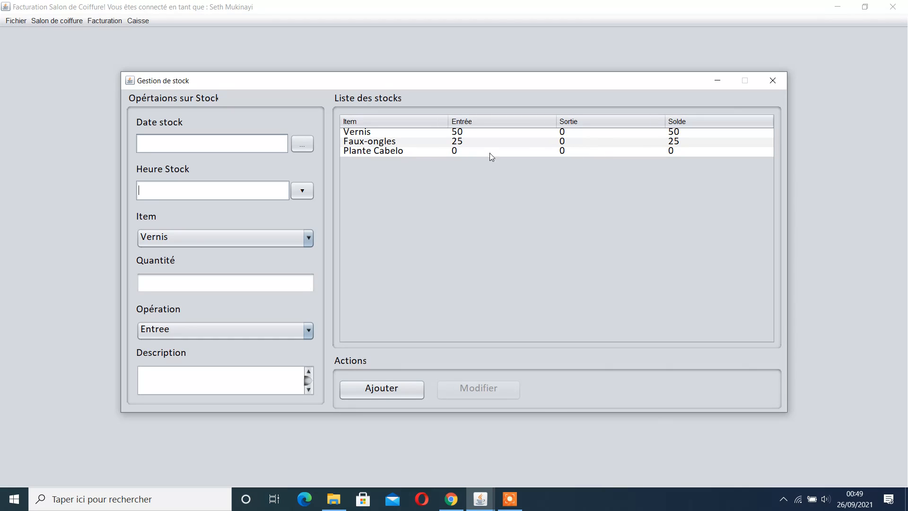
- Date the third stock movement today, 26 septembre 2021, at 00:00
left_click(309, 143)
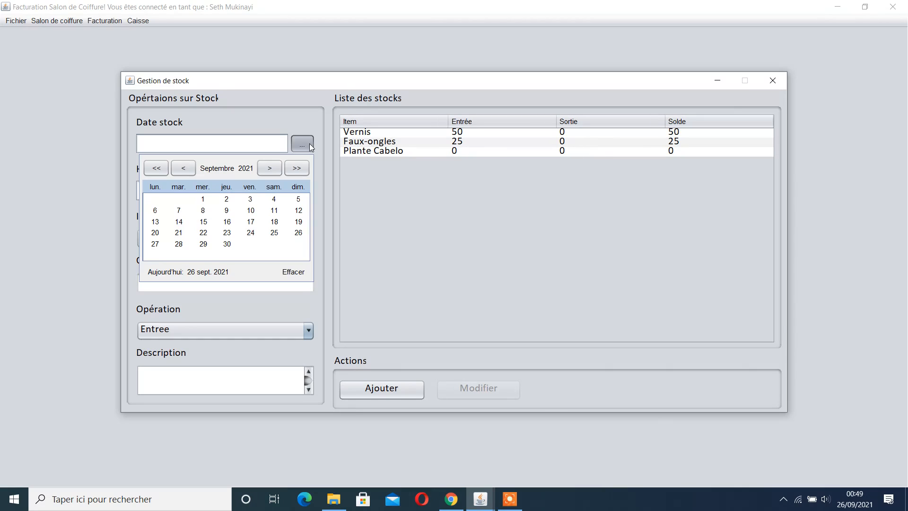
left_click(189, 271)
left_click(303, 191)
left_click(187, 210)
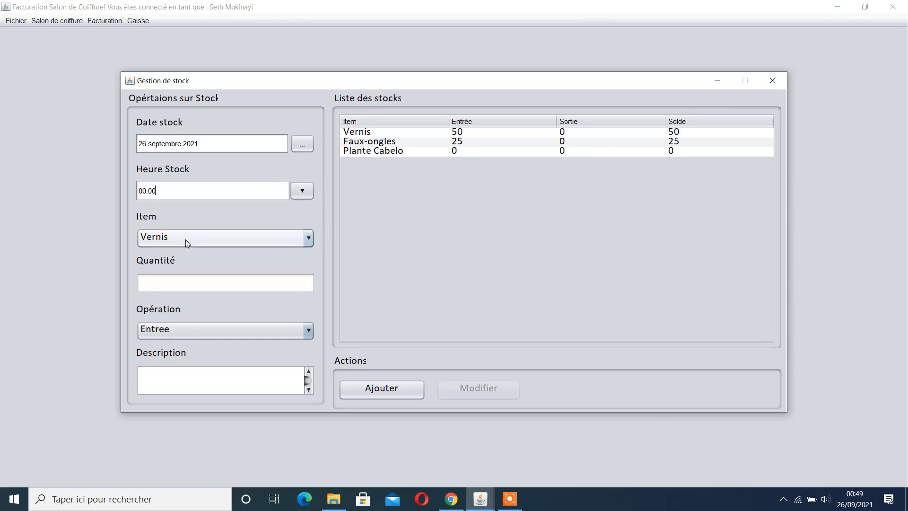
- Add a stock entry of 10 for Plante Cabelo without a description
left_click(175, 238)
left_click(166, 285)
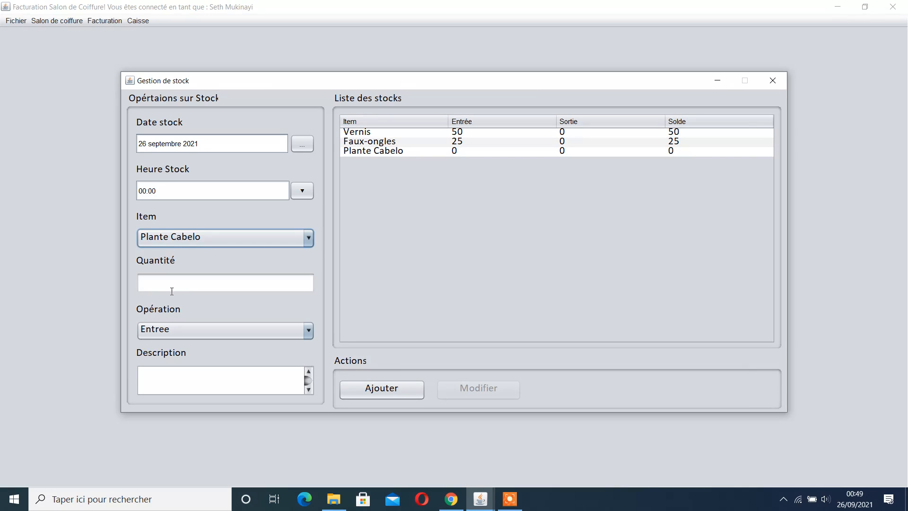
left_click(172, 284)
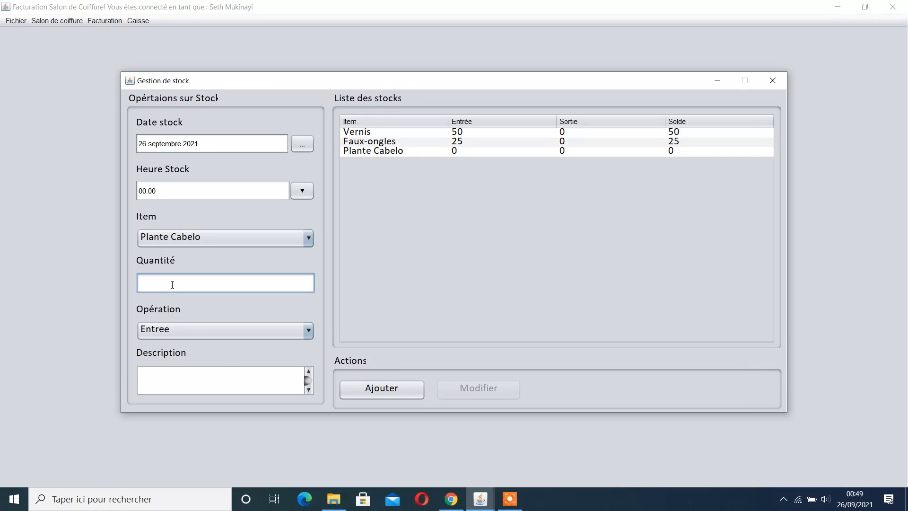
type("10")
left_click(377, 394)
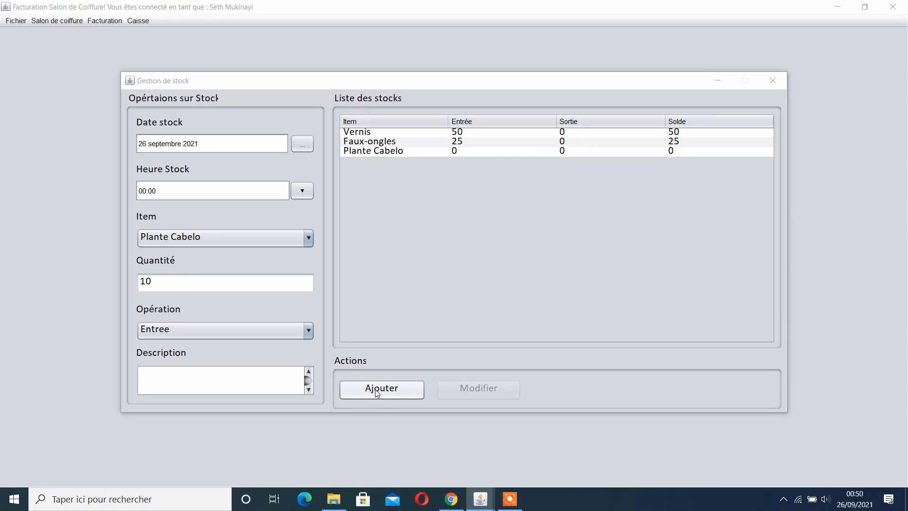
left_click(515, 275)
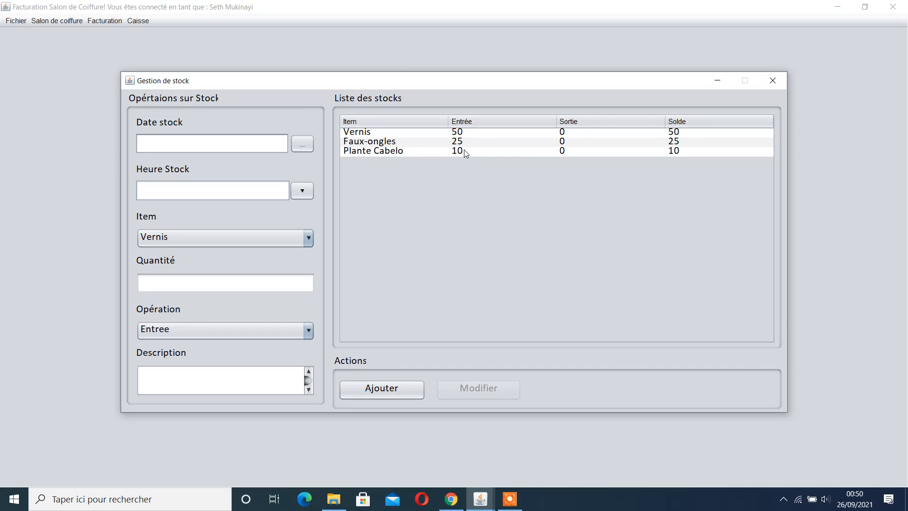
- Close stock management and open the stock report (Rapport des stock)
left_click(780, 83)
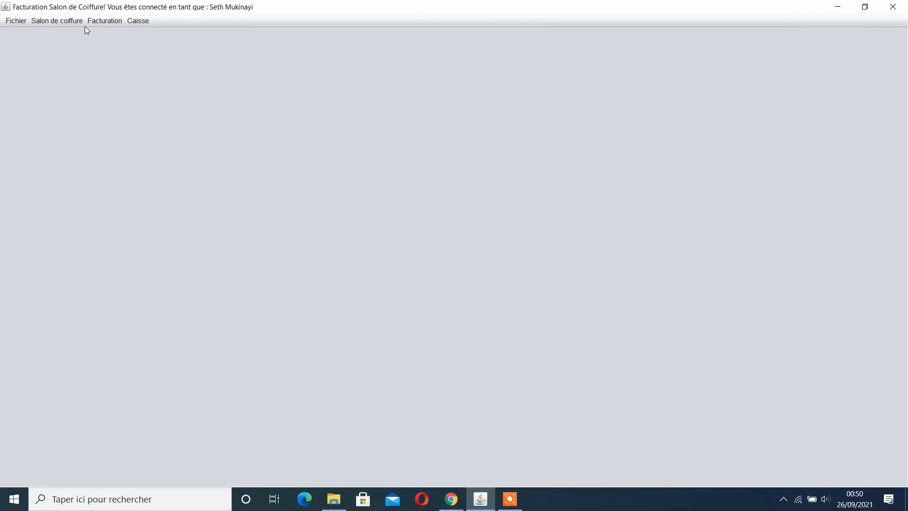
left_click(59, 22)
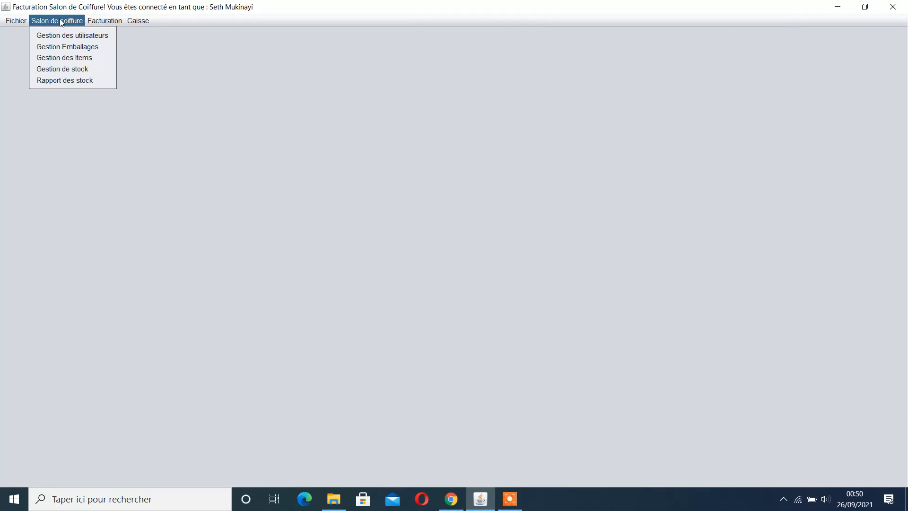
left_click(61, 81)
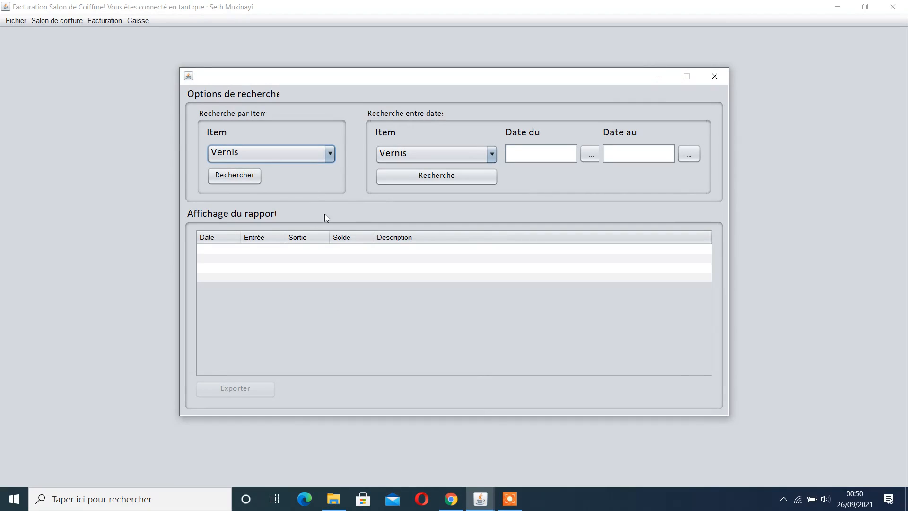
- Search the stock report by item for Vernis and review its movements
left_click(242, 180)
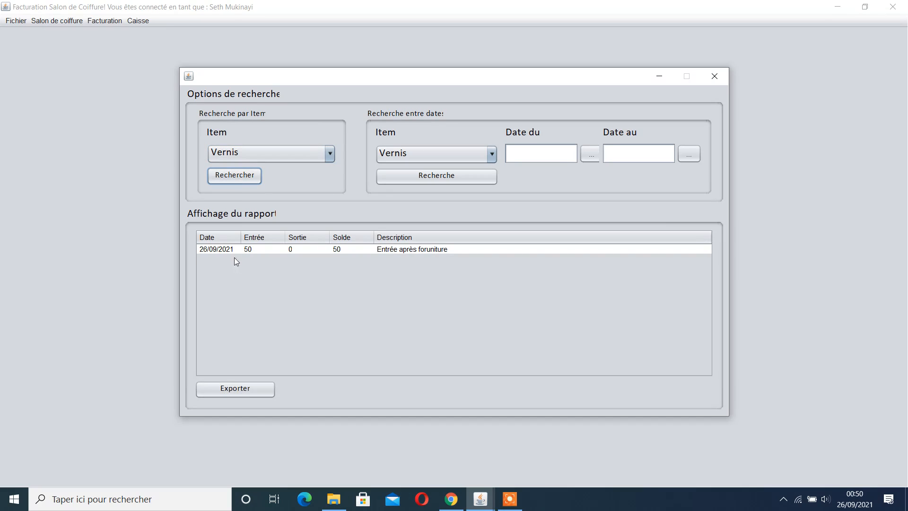
left_click(292, 151)
left_click(249, 169)
key("Tab")
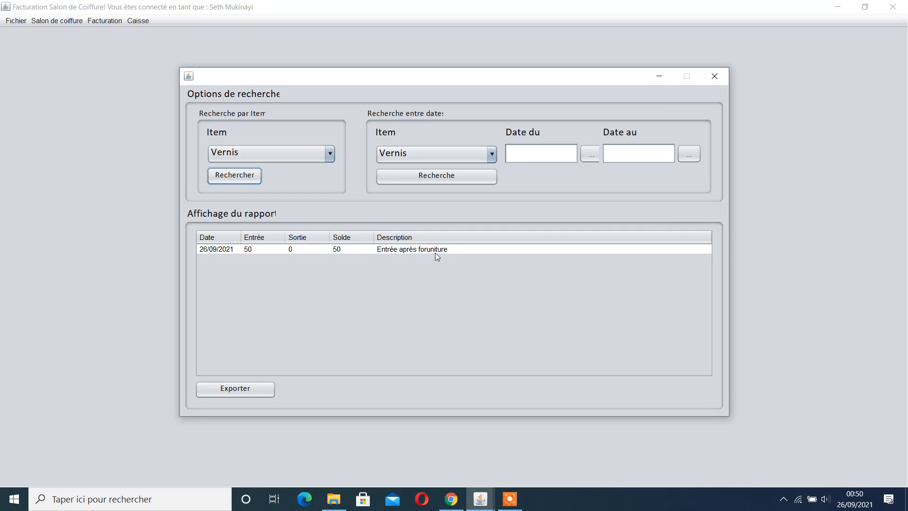
- Search the stock report by item for Faux-ongles and for Plante Cabelo
left_click(279, 155)
left_click(258, 184)
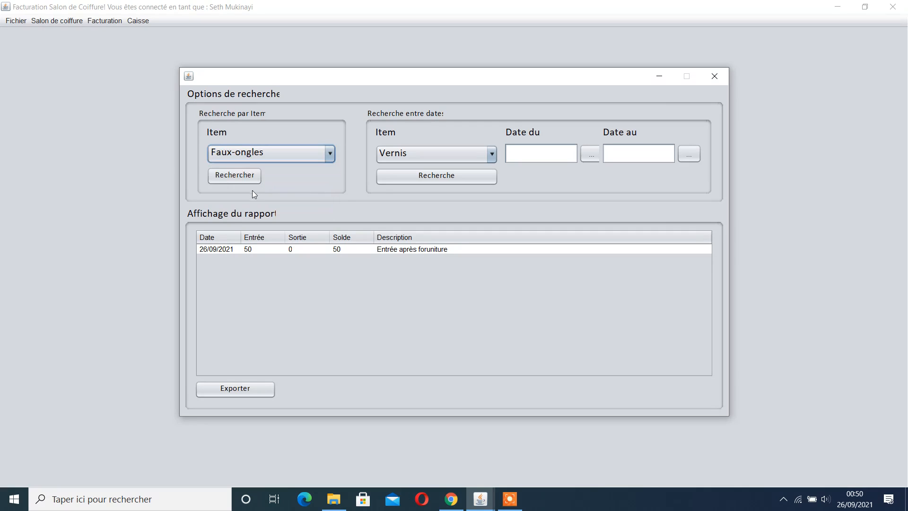
left_click(244, 177)
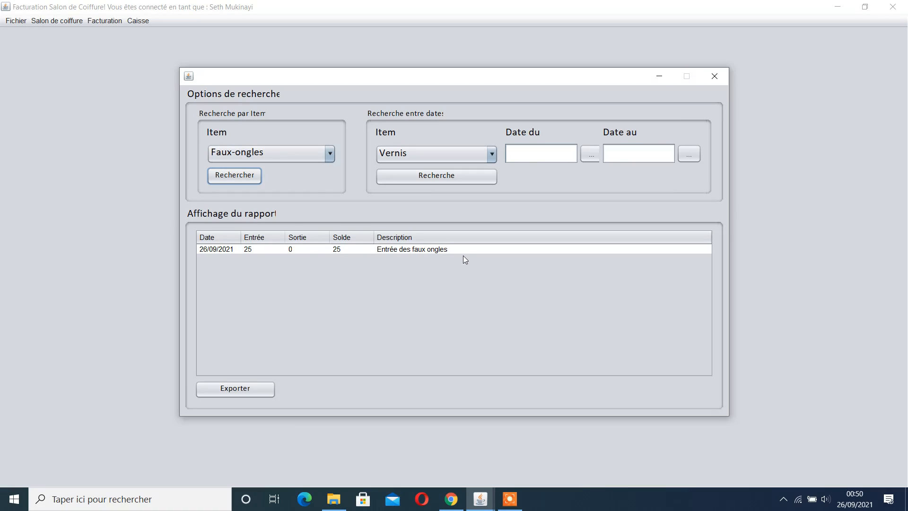
left_click(268, 154)
left_click(251, 200)
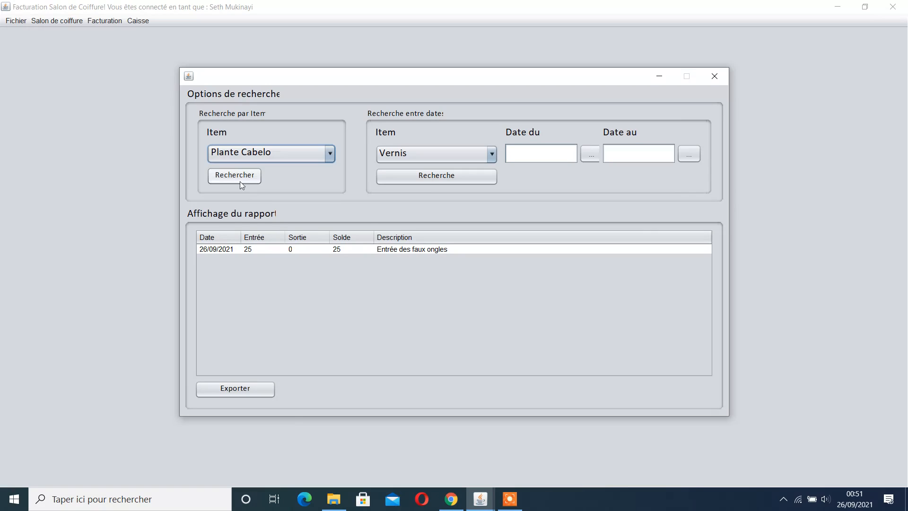
left_click(239, 180)
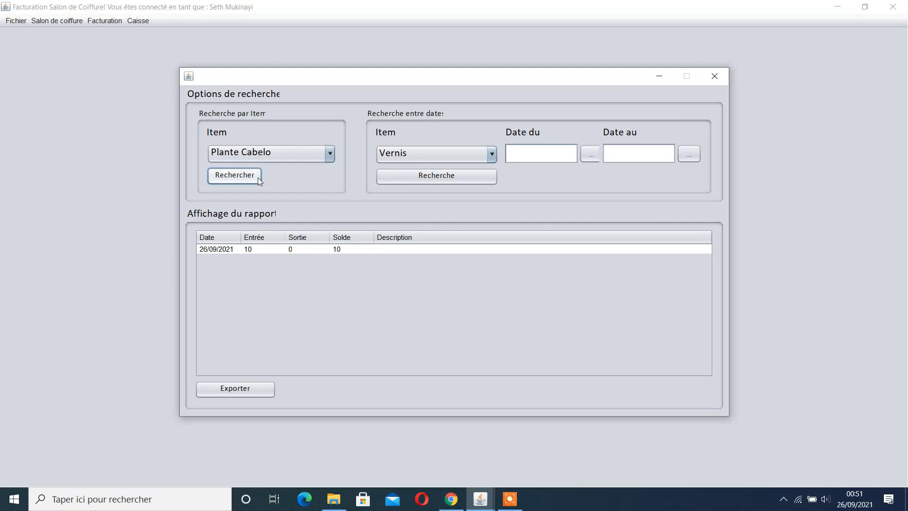
- Search the stock report for Vernis between 3 septembre 2021 and 27 septembre 2021
left_click(468, 155)
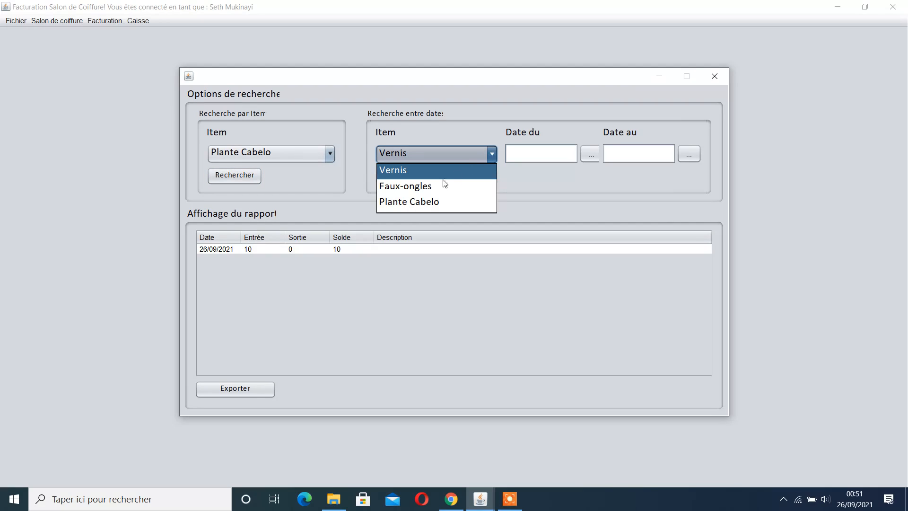
left_click(411, 172)
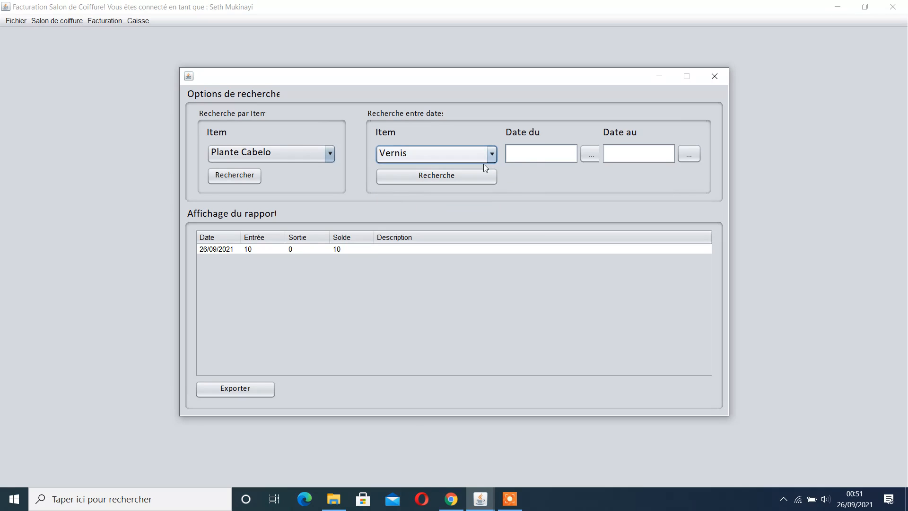
left_click(591, 154)
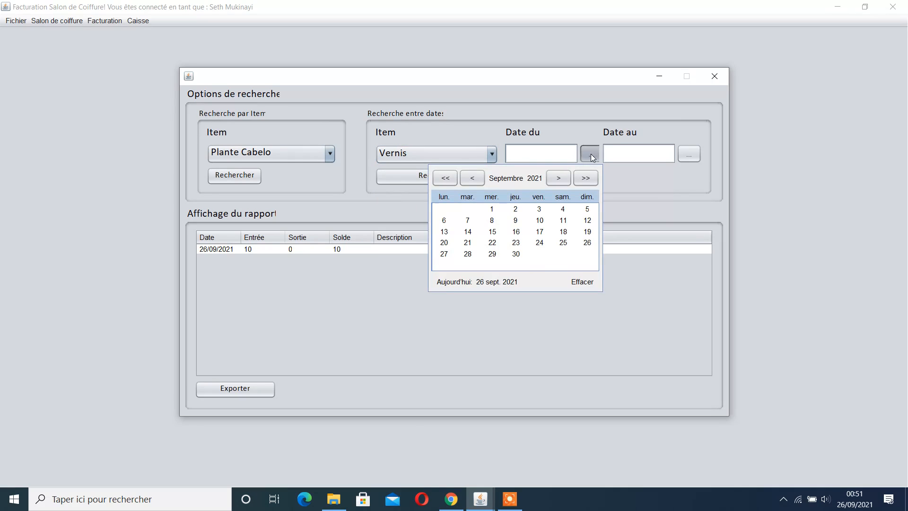
left_click(539, 210)
left_click(687, 156)
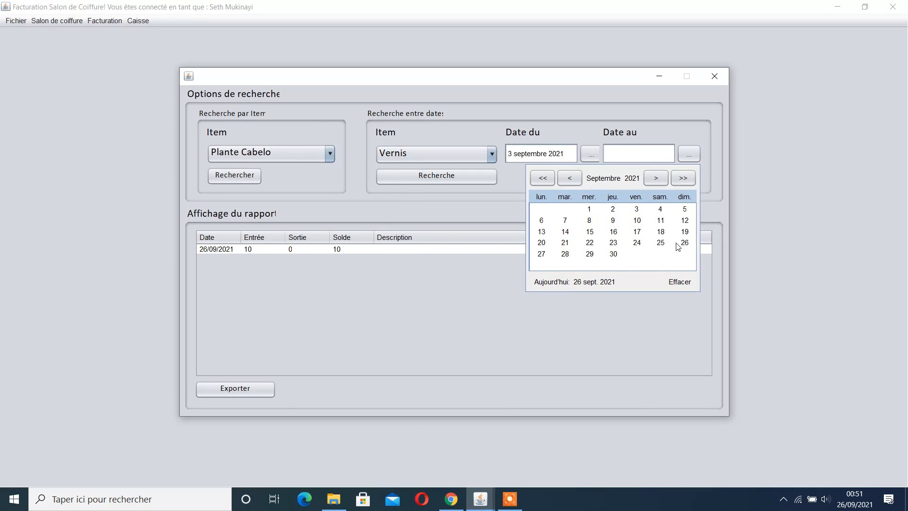
left_click(542, 255)
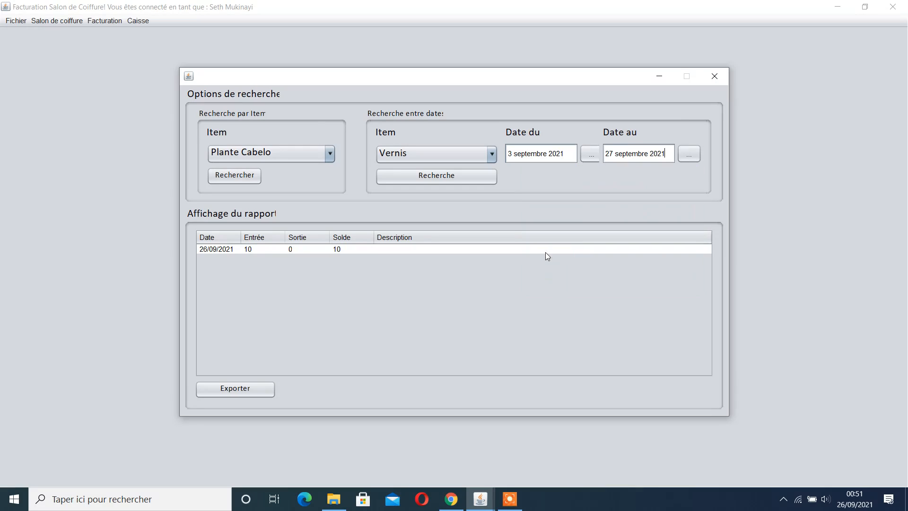
left_click(426, 177)
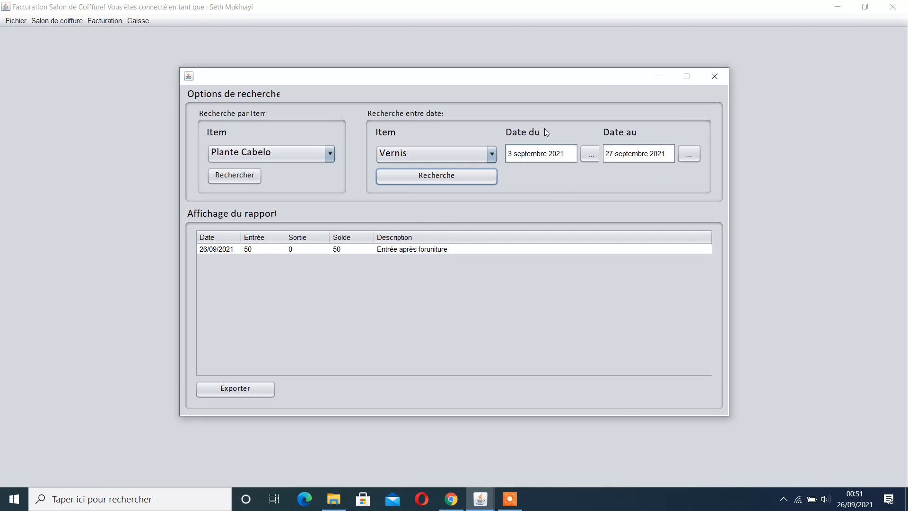
- Set the end date of the Vernis date-range search to 23 septembre 2021 and run it again
left_click(690, 154)
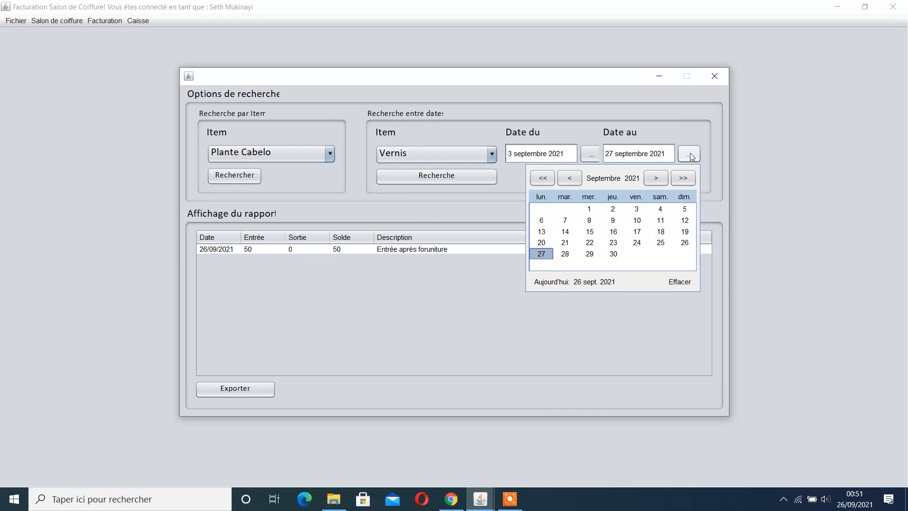
left_click(613, 242)
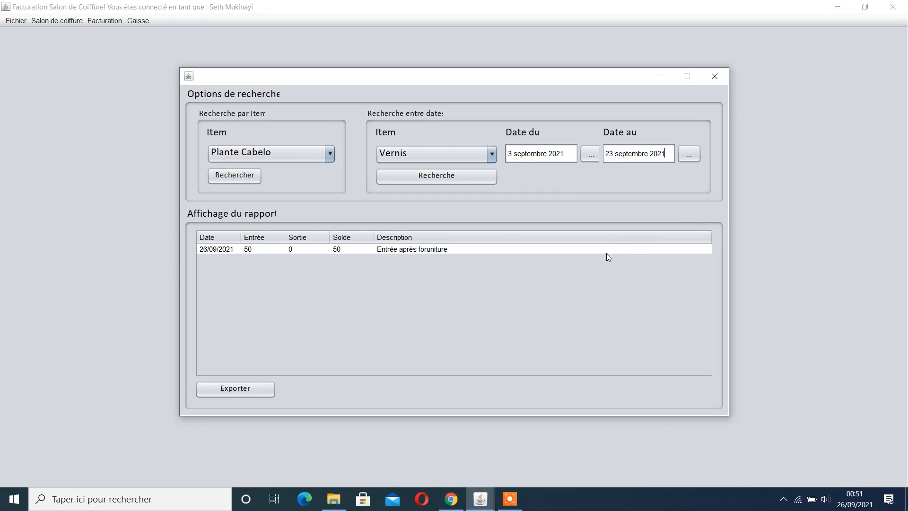
left_click(420, 177)
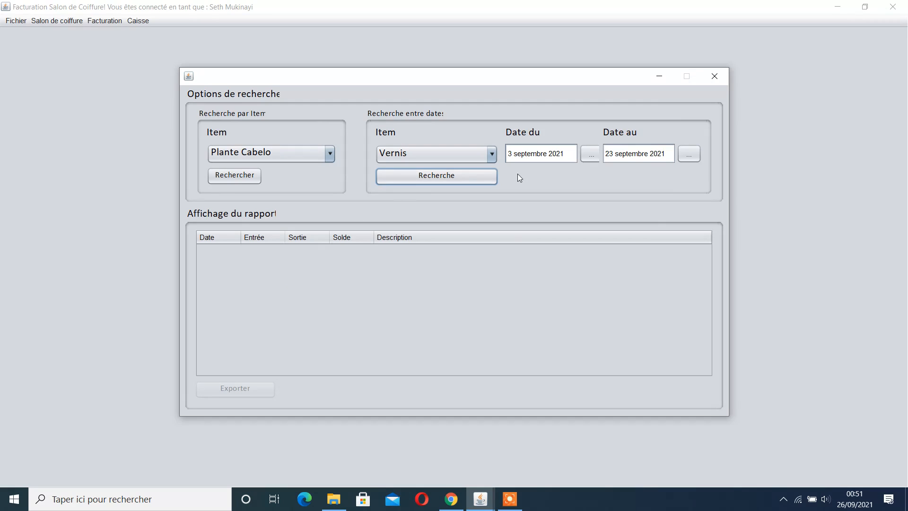
- Search the stock report by item for Faux-ongles and for Vernis, and close the report
left_click(295, 150)
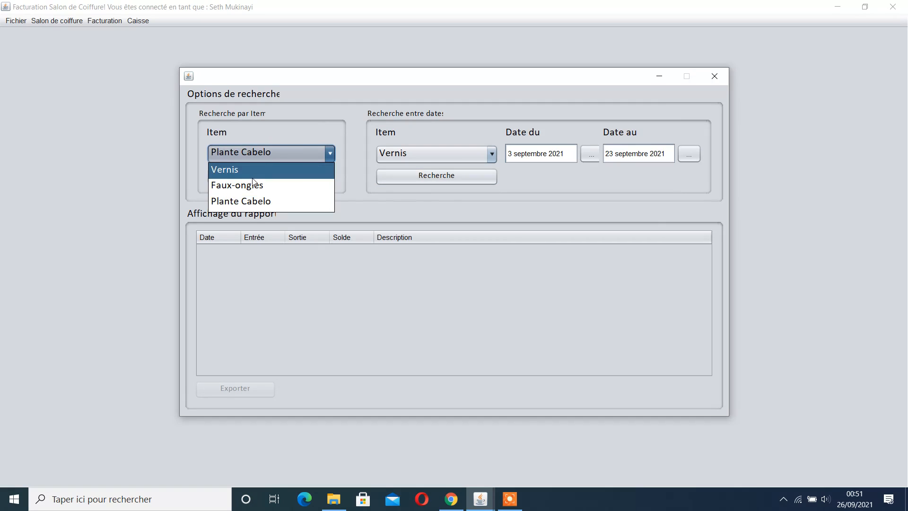
left_click(254, 191)
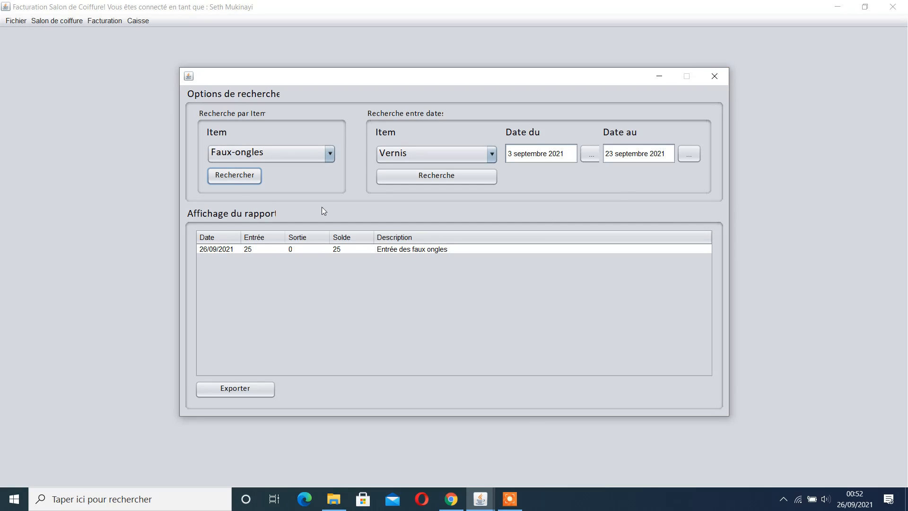
left_click(246, 152)
left_click(240, 167)
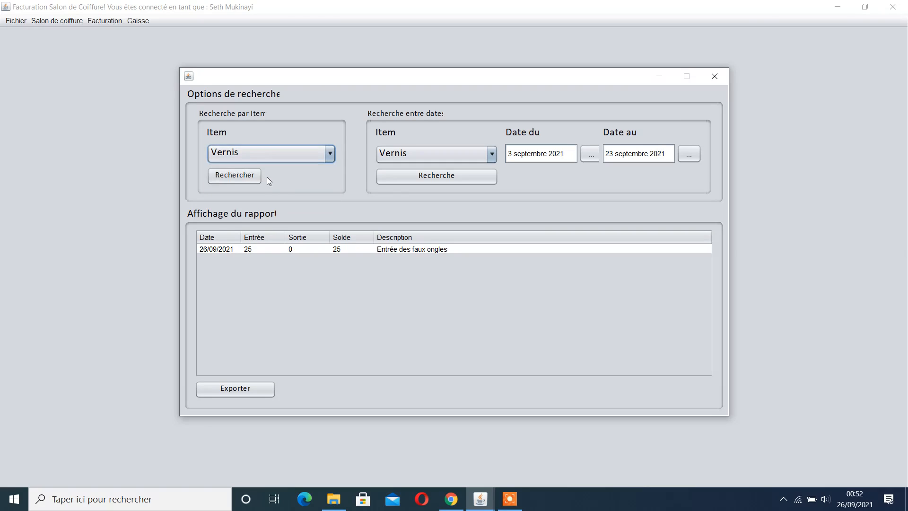
left_click(236, 176)
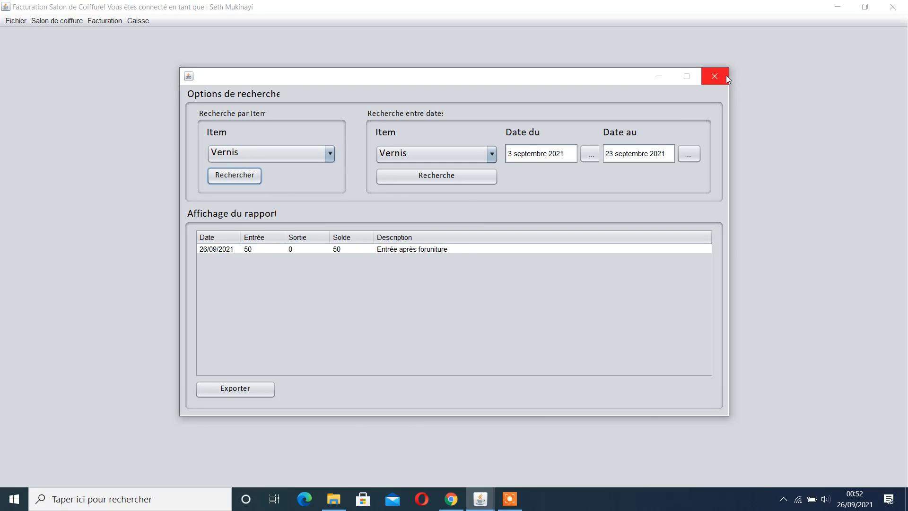
left_click(714, 76)
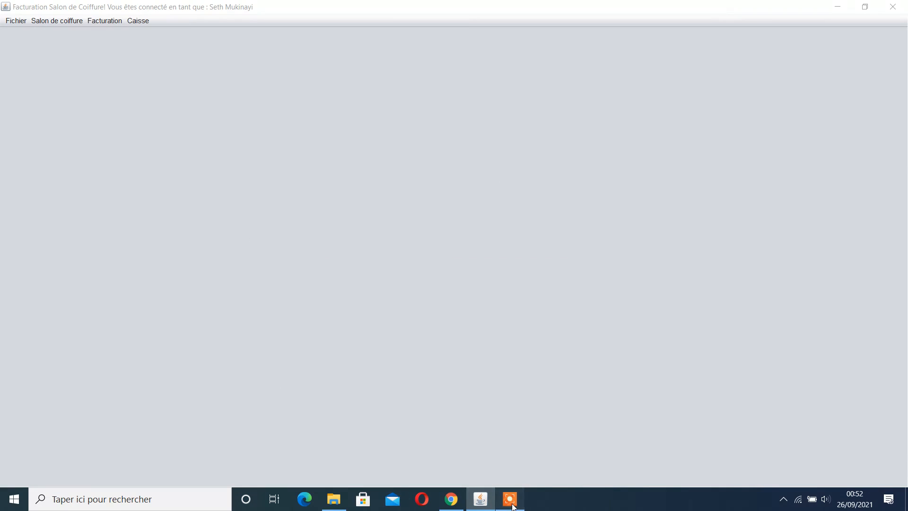